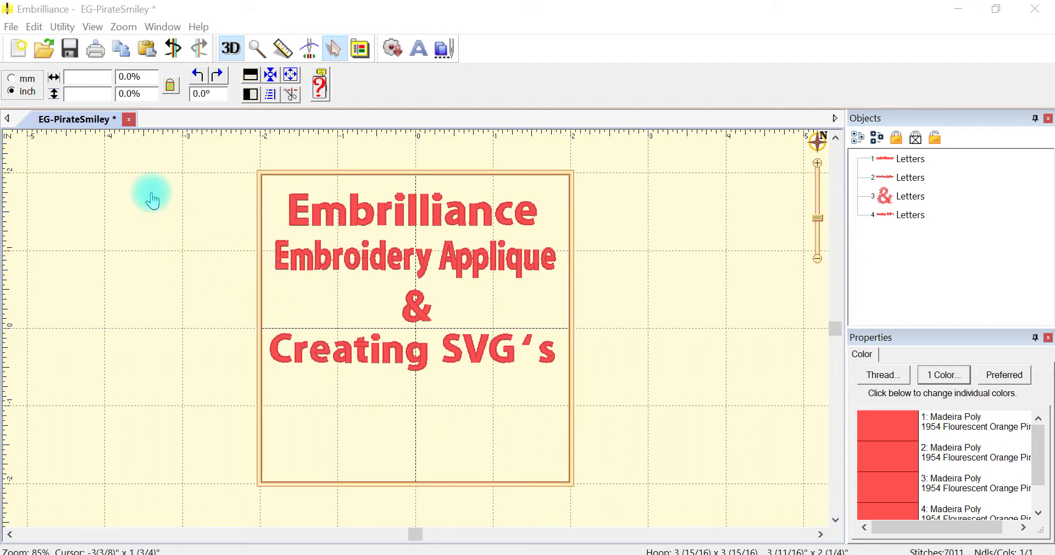
On a new page, open EG-PirateSmiley.pes and show its colour objects
{"action": "left_click", "coordinate": [11, 27]}
{"action": "left_click", "coordinate": [35, 49]}
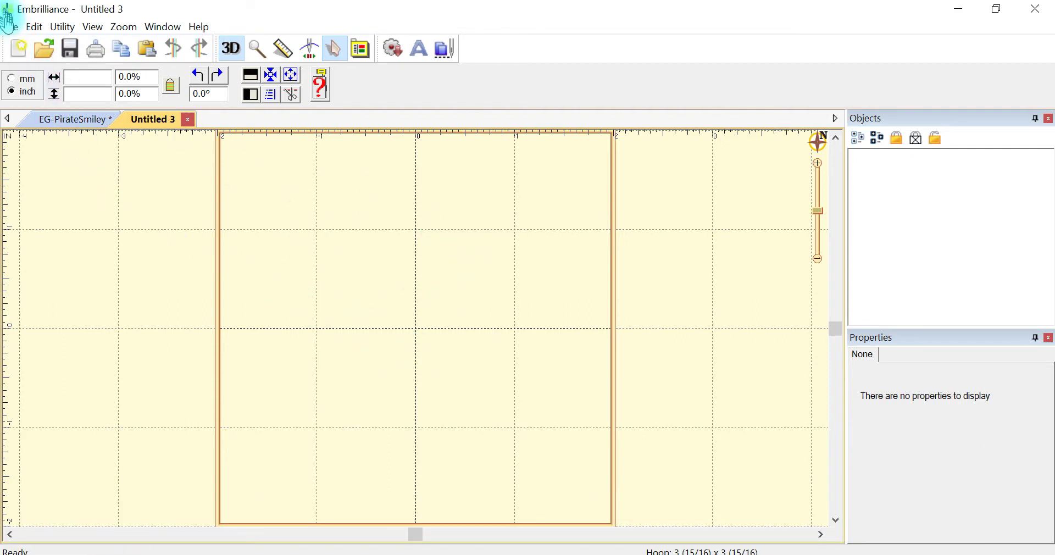
{"action": "left_click", "coordinate": [10, 27]}
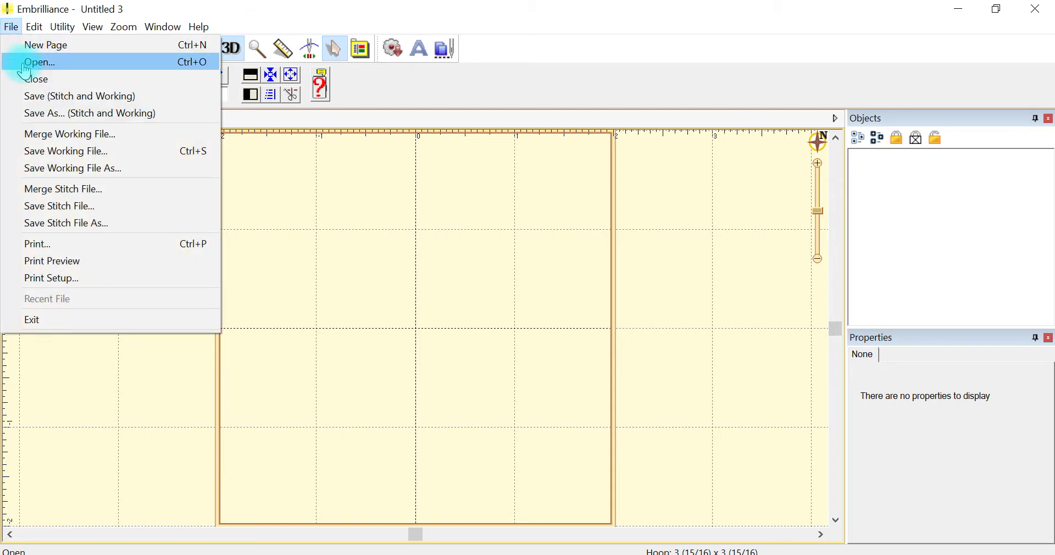
{"action": "left_click", "coordinate": [25, 66]}
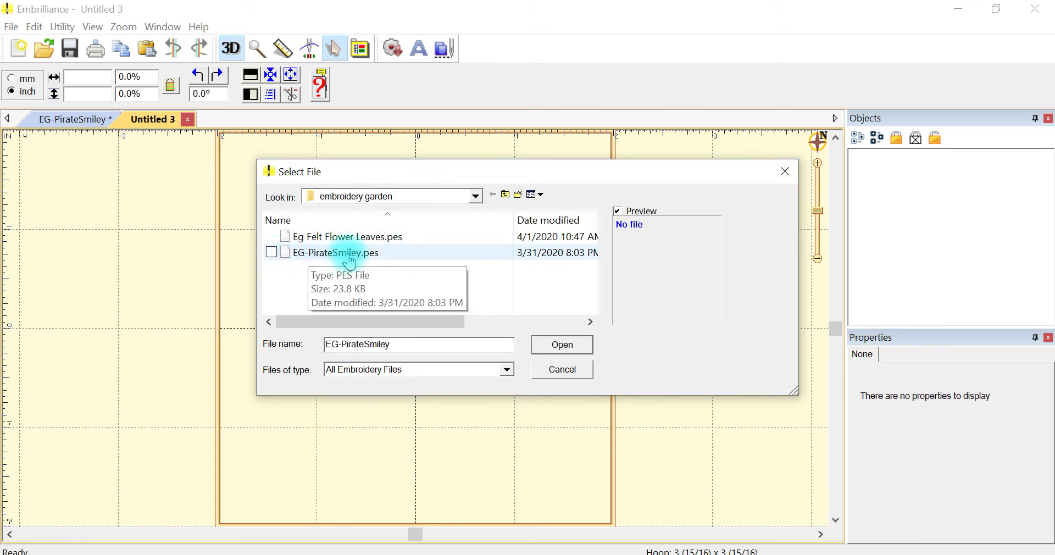
{"action": "double_click", "coordinate": [348, 254]}
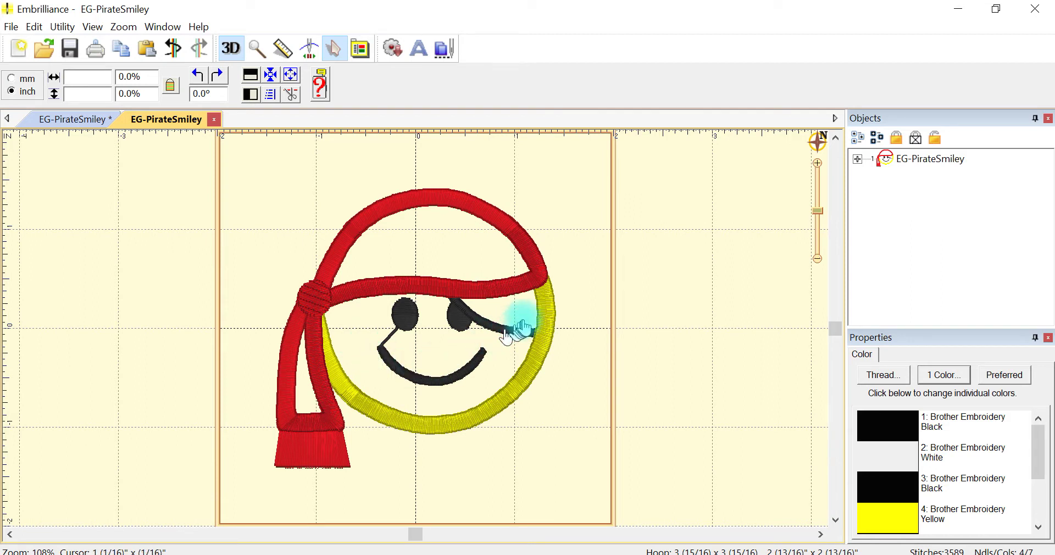
{"action": "left_click", "coordinate": [857, 159]}
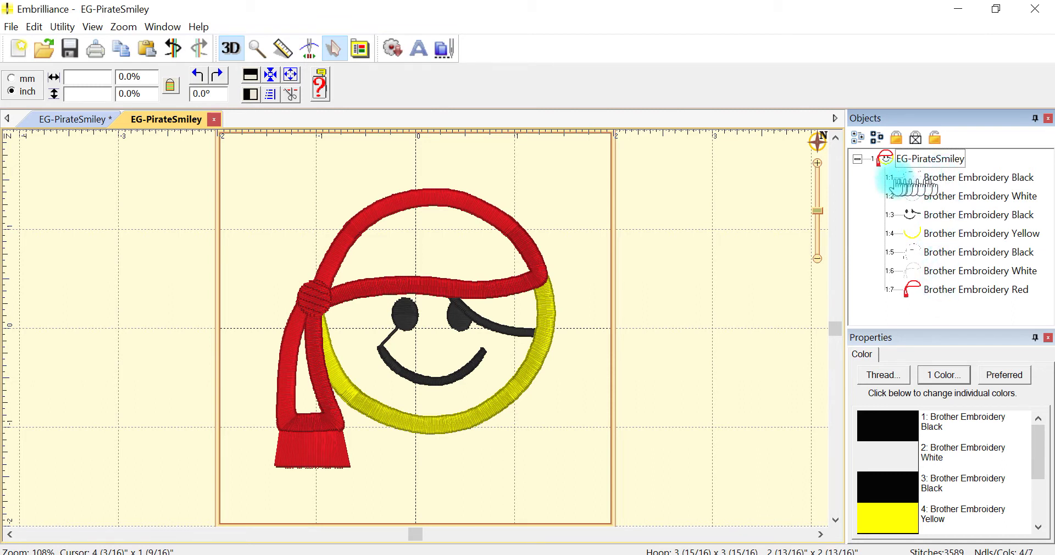
Select the first Brother Embroidery Black object (1:1) and bring up its thread settings
{"action": "left_click", "coordinate": [978, 178]}
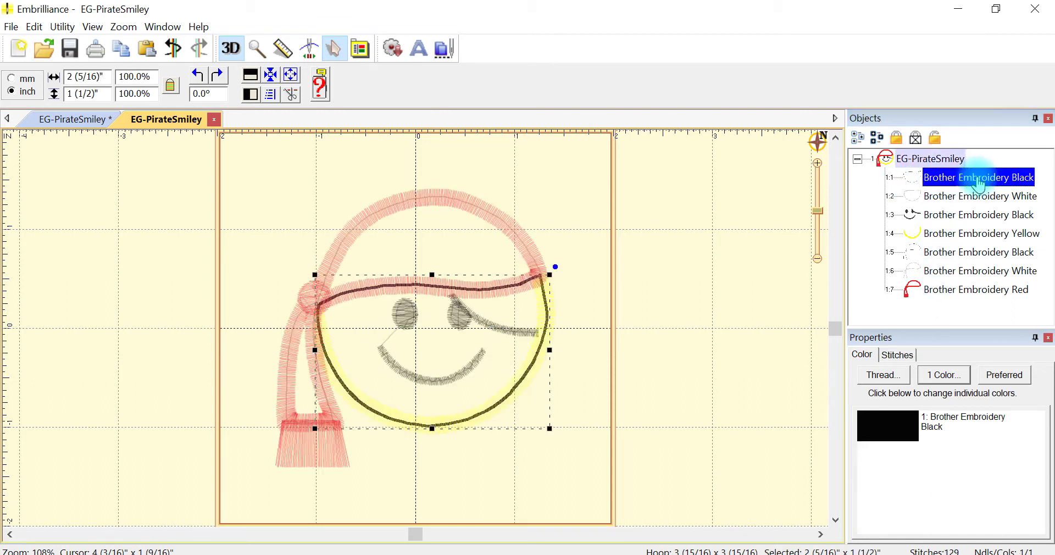
{"action": "left_click", "coordinate": [887, 432]}
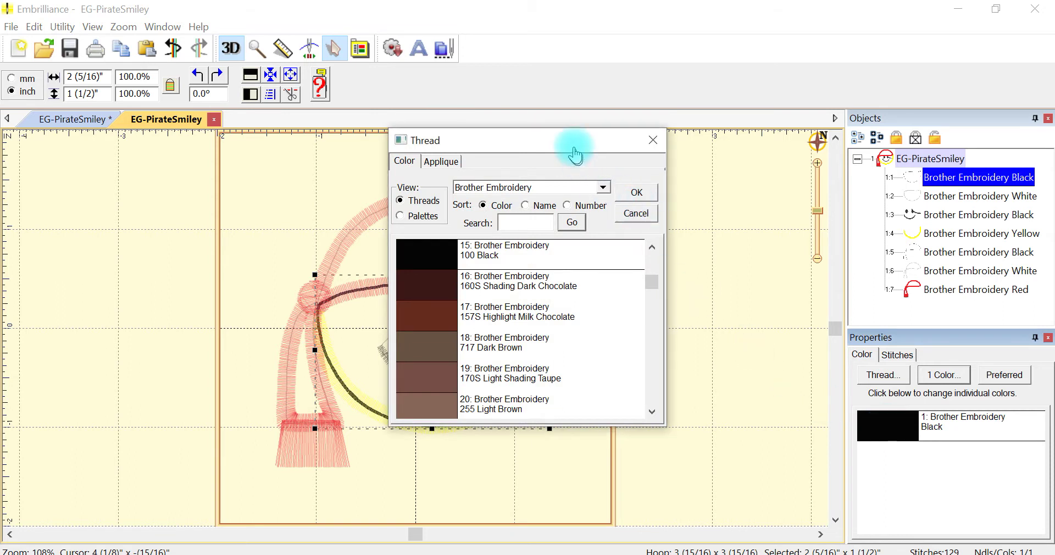
Set the face outline's applique style to Applique Position with a 1.6 mm inflate
{"action": "left_click_drag", "start_coordinate": [527, 137], "coordinate": [713, 146]}
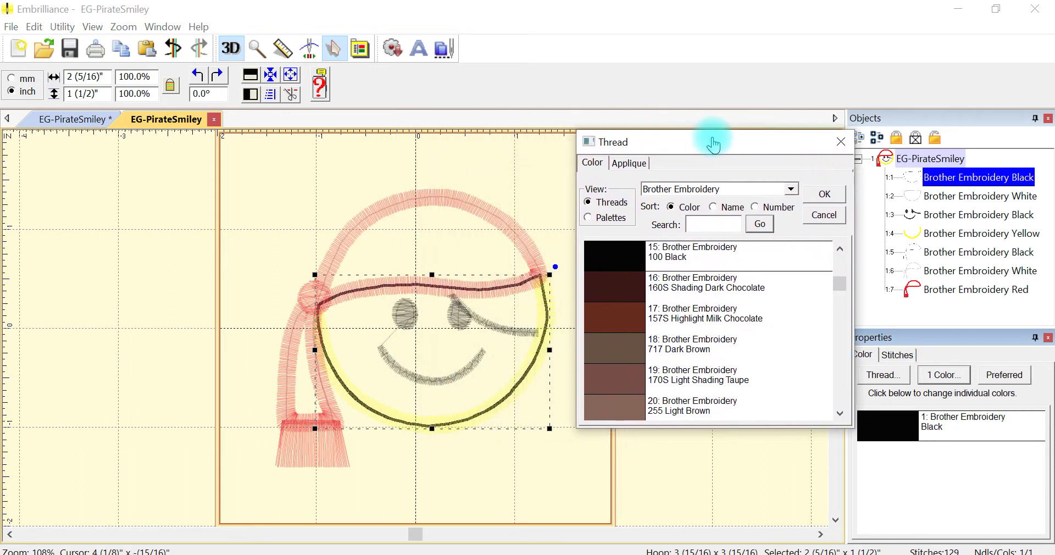
{"action": "left_click", "coordinate": [632, 164]}
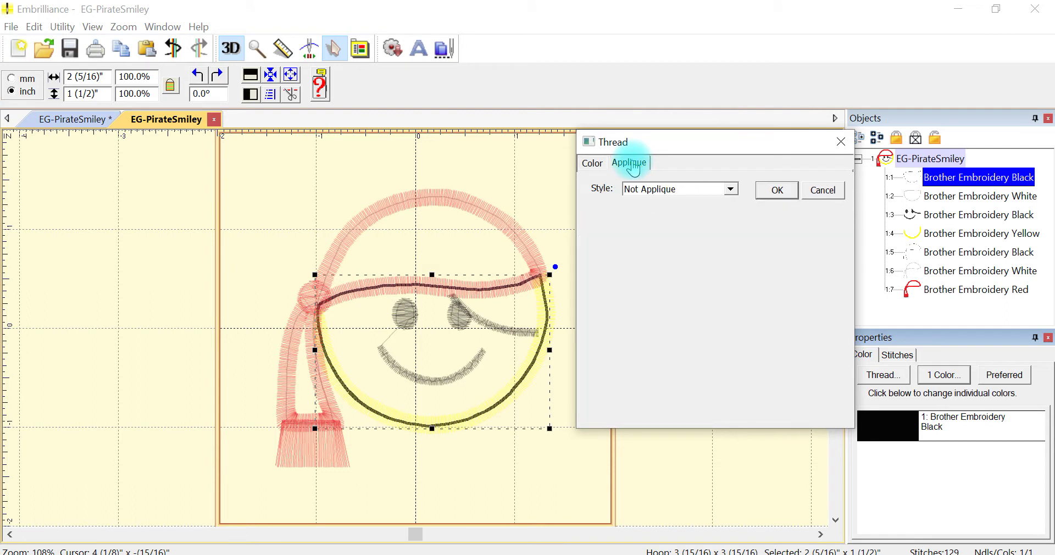
{"action": "left_click", "coordinate": [730, 189]}
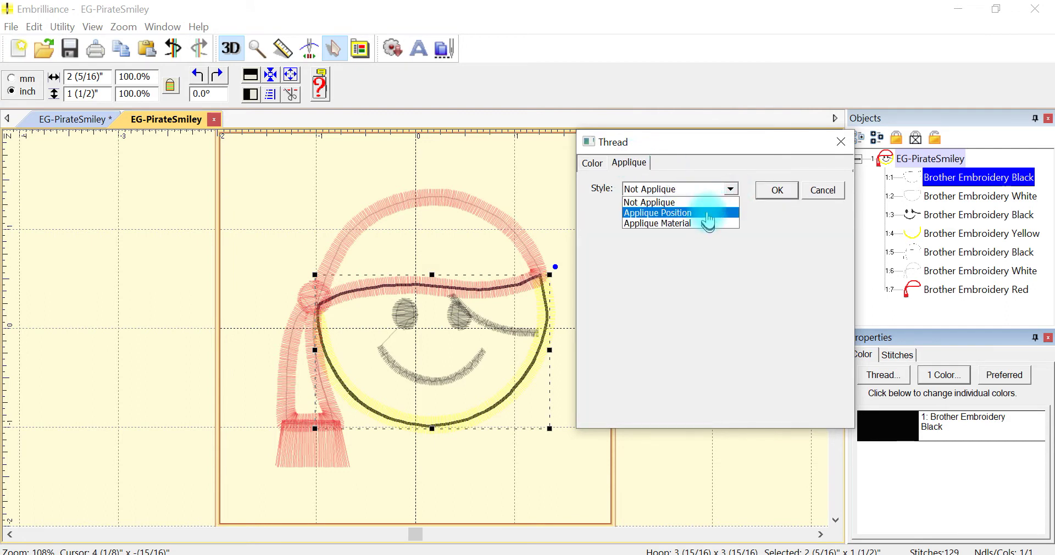
{"action": "left_click", "coordinate": [708, 219]}
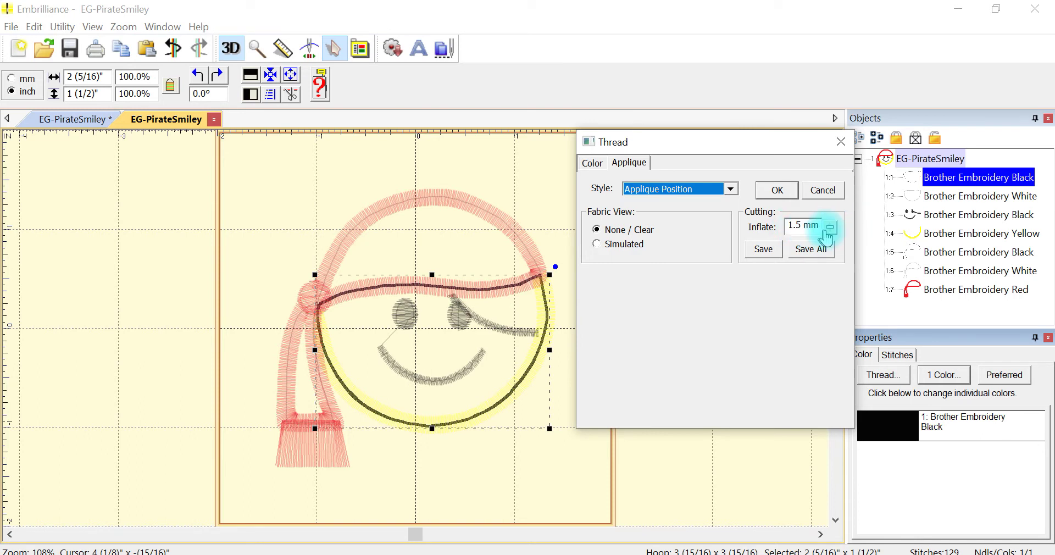
{"action": "left_click", "coordinate": [831, 229]}
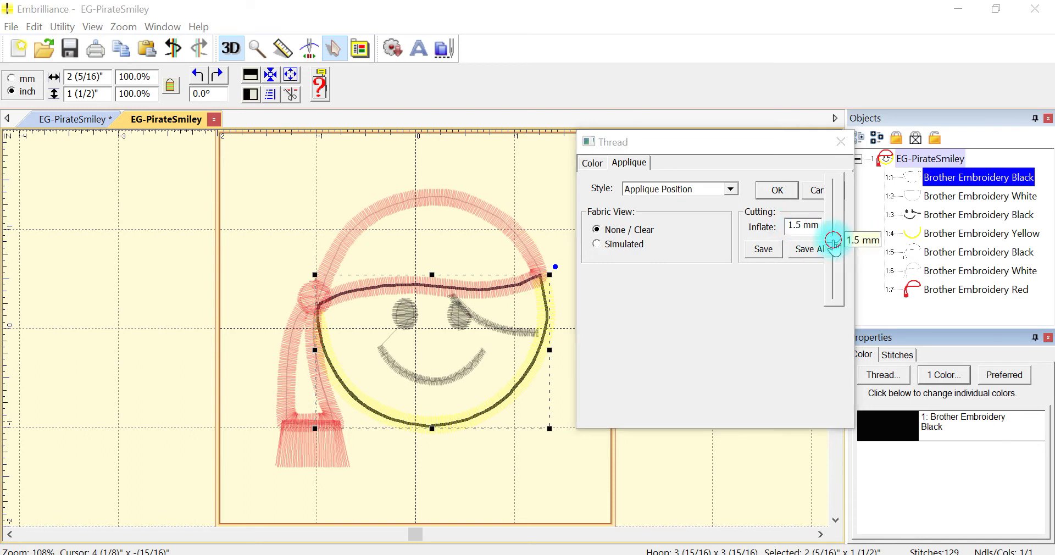
{"action": "mouse_move", "coordinate": [833, 247]}
{"action": "left_mouse_down"}
{"action": "mouse_move", "coordinate": [830, 233]}
{"action": "mouse_move", "coordinate": [834, 243]}
{"action": "left_mouse_up"}
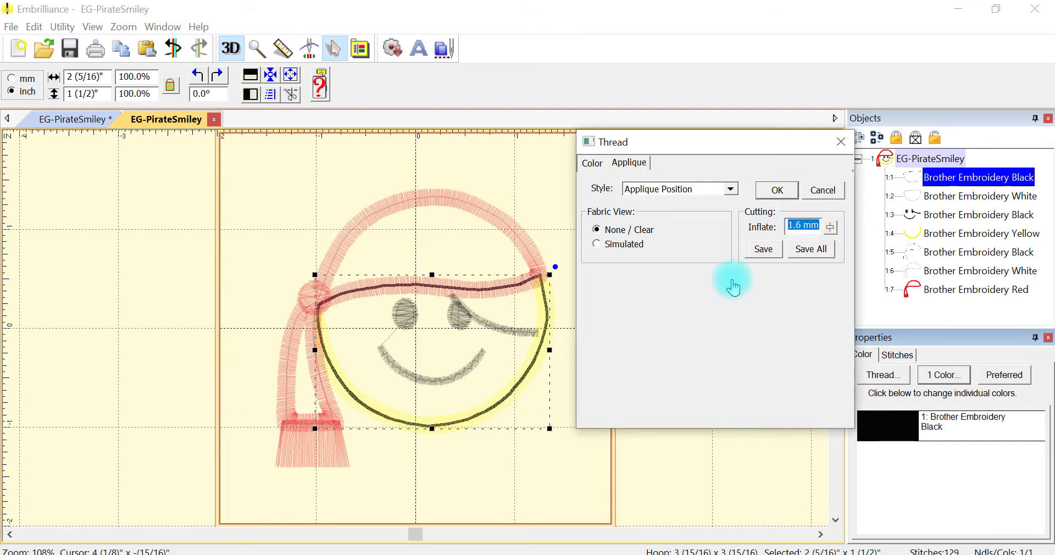
{"action": "left_click", "coordinate": [761, 251]}
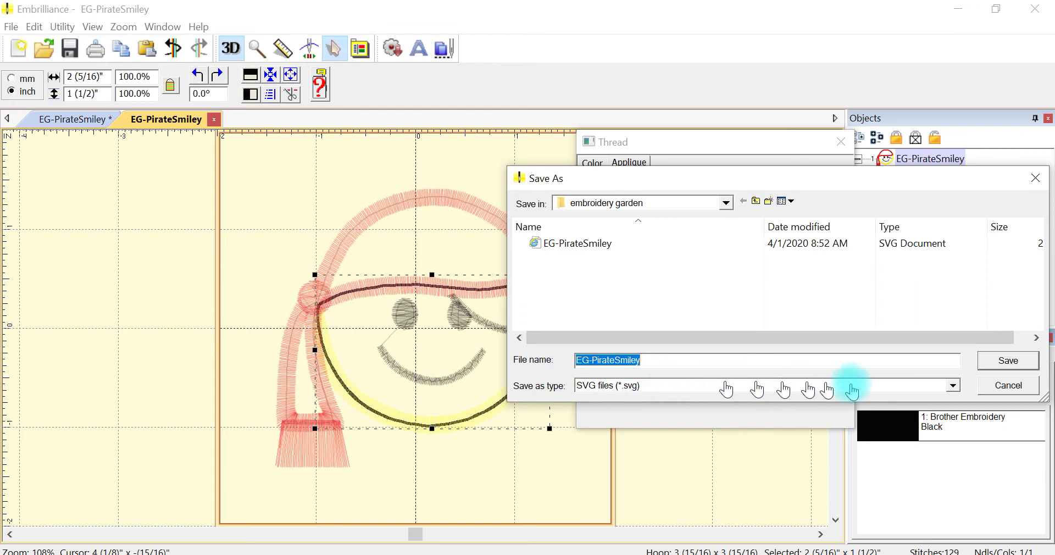
Save the face cut shape as the SVG file face.svg and close the Thread dialog
{"action": "left_click", "coordinate": [953, 388]}
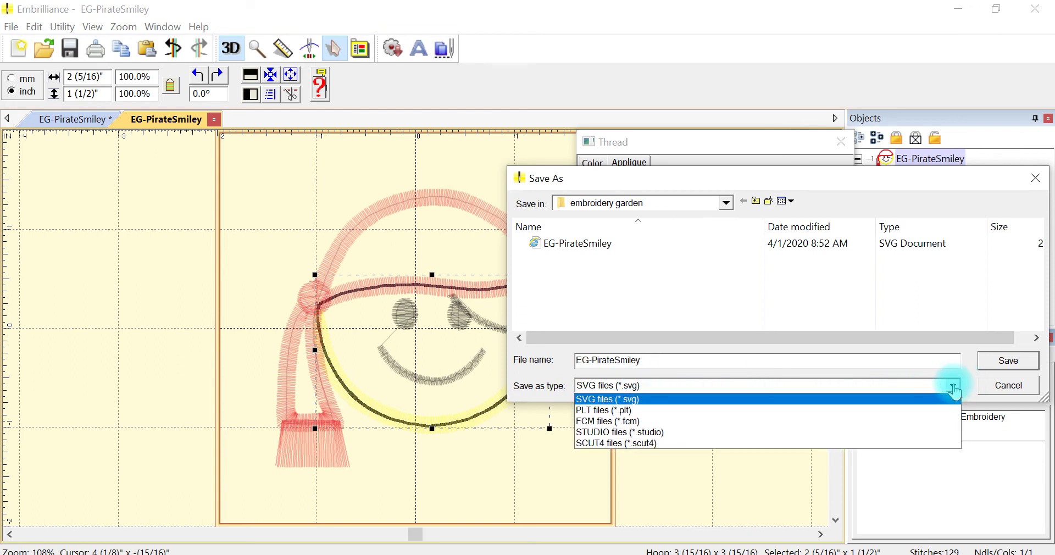
{"action": "left_click", "coordinate": [648, 405]}
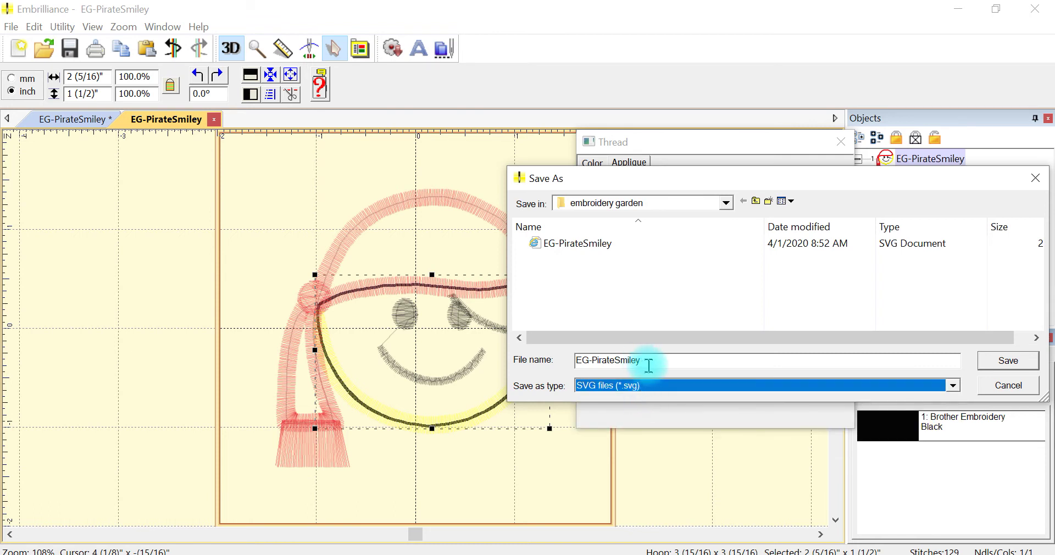
{"action": "left_click_drag", "start_coordinate": [648, 365], "coordinate": [546, 357]}
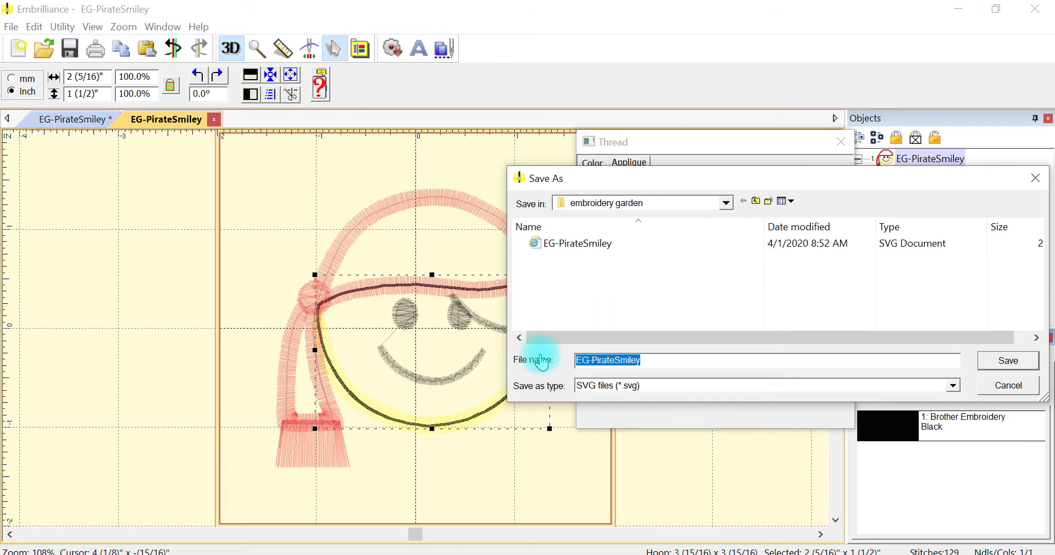
{"action": "type", "text": "face"}
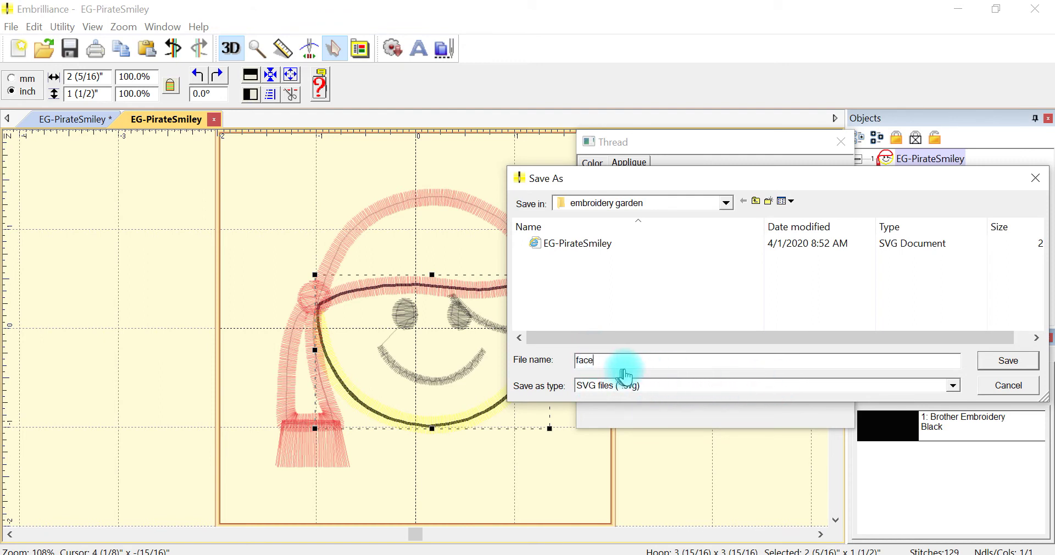
{"action": "left_click", "coordinate": [1008, 361]}
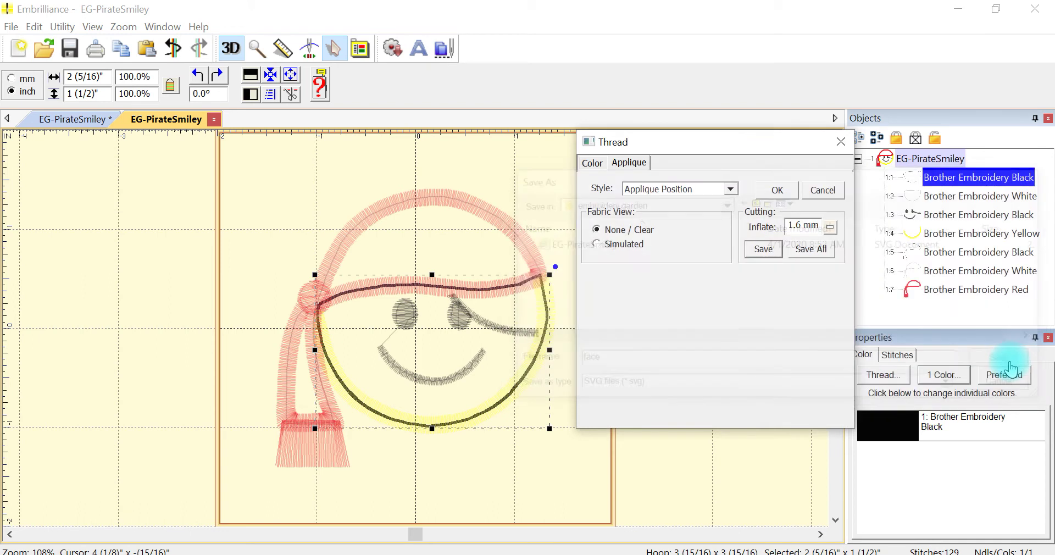
{"action": "left_click", "coordinate": [841, 141]}
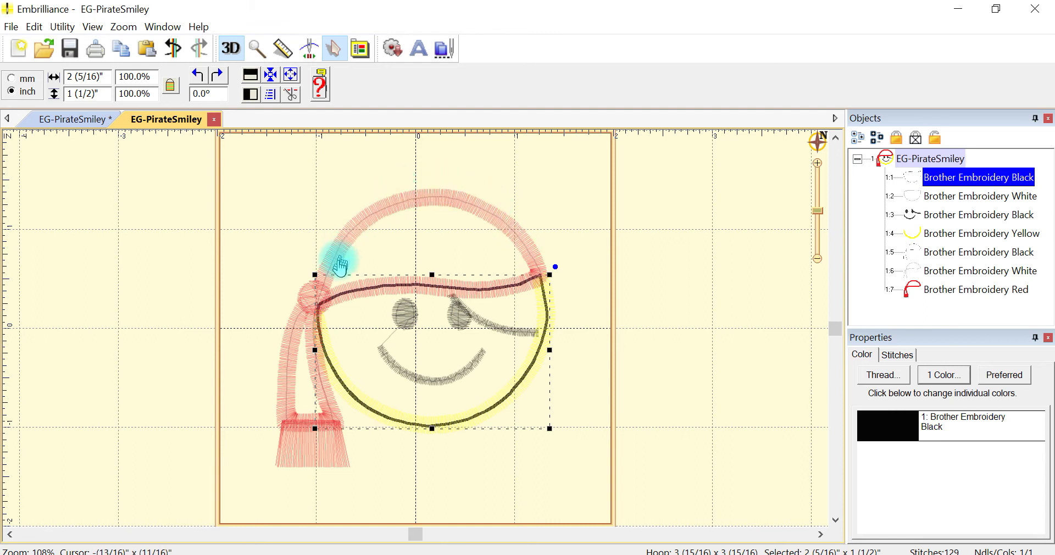
Inspect each colour object in turn, then select the black hat outline (1.5)
{"action": "left_click", "coordinate": [932, 197]}
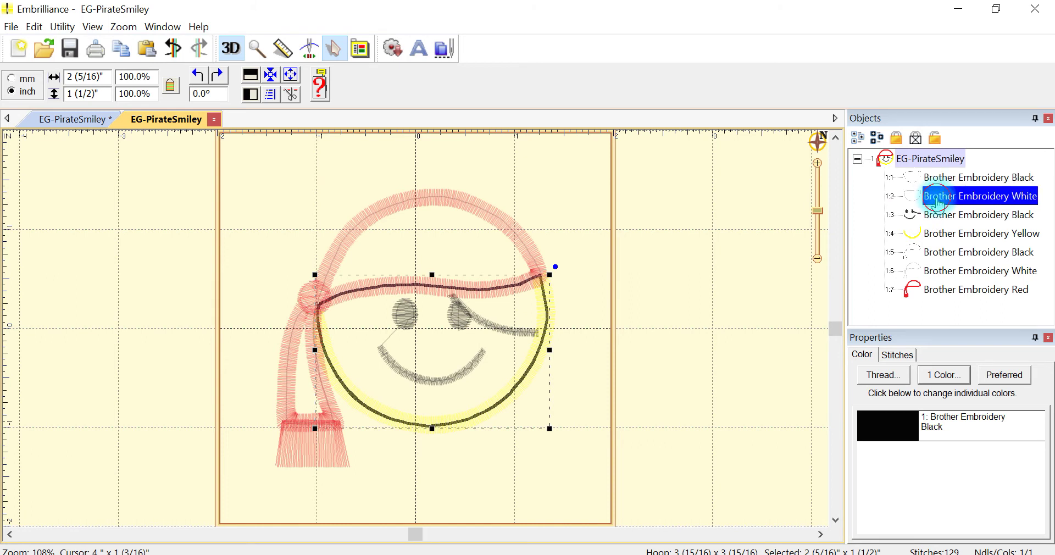
{"action": "left_click", "coordinate": [934, 216]}
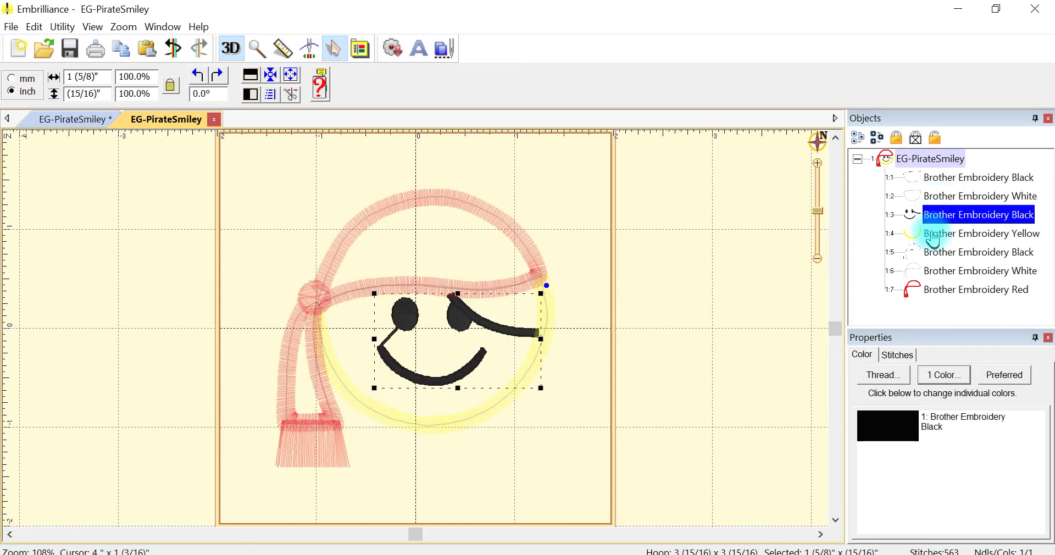
{"action": "left_click", "coordinate": [932, 236]}
{"action": "left_click", "coordinate": [933, 253]}
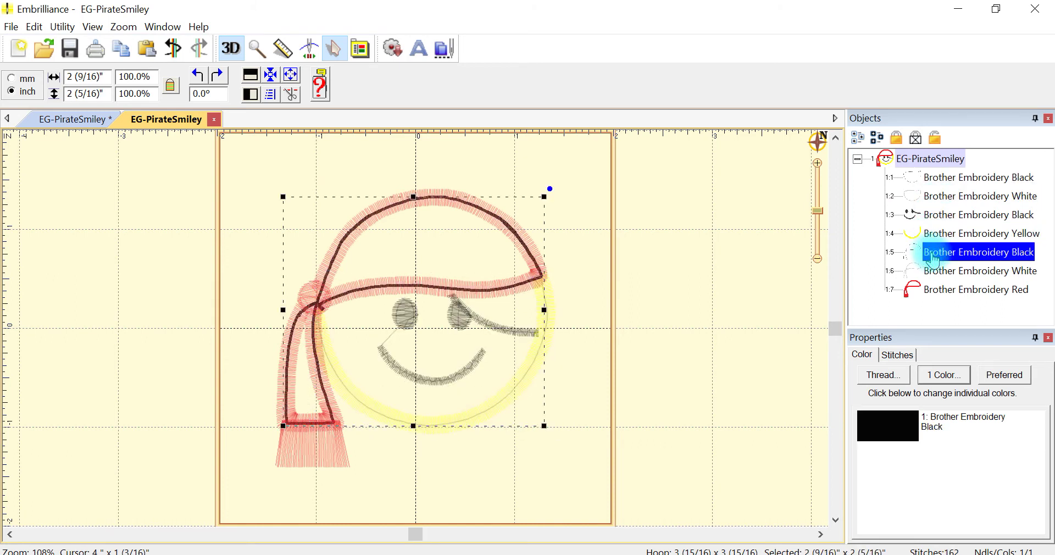
{"action": "left_click", "coordinate": [933, 272]}
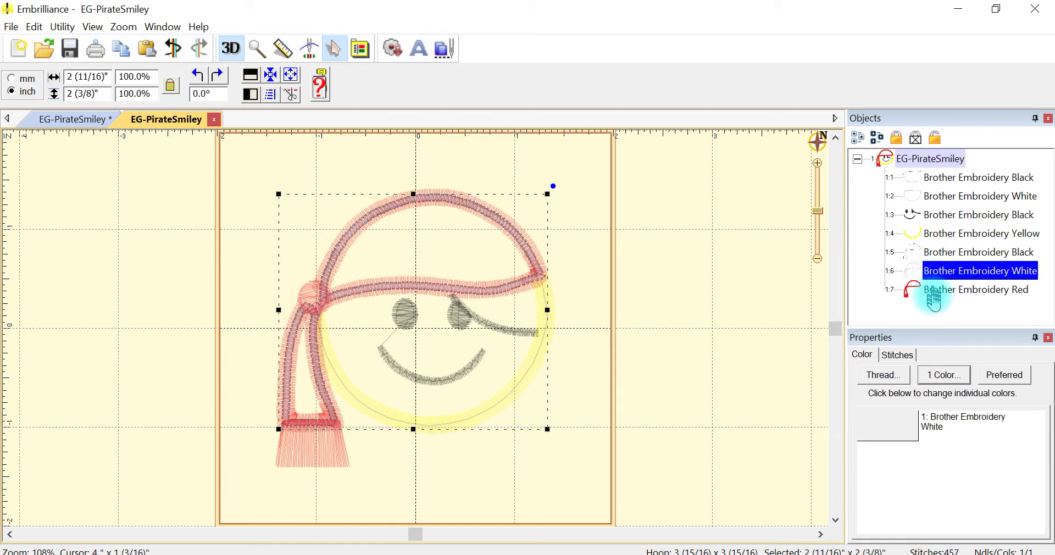
{"action": "left_click", "coordinate": [934, 291]}
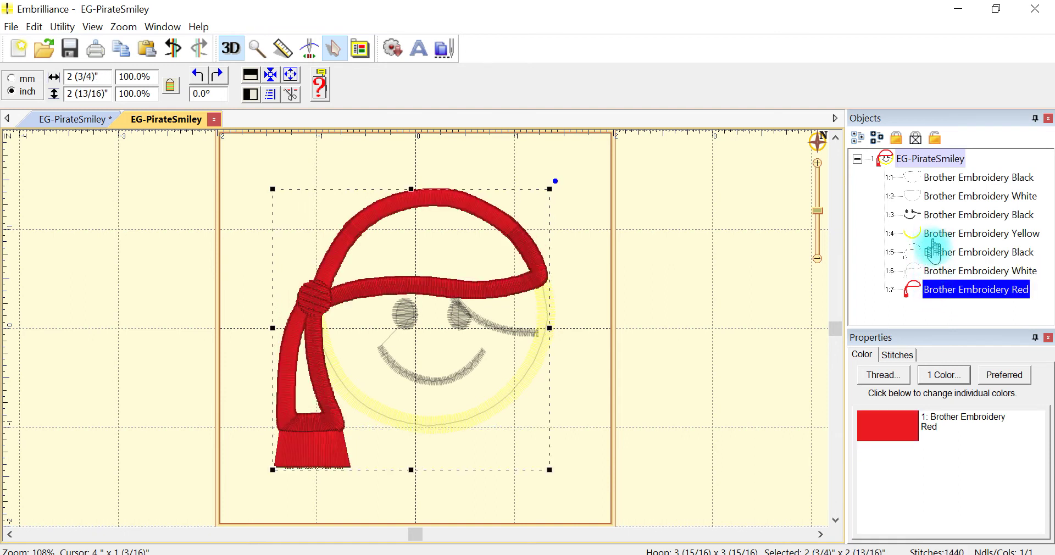
{"action": "left_click", "coordinate": [933, 253]}
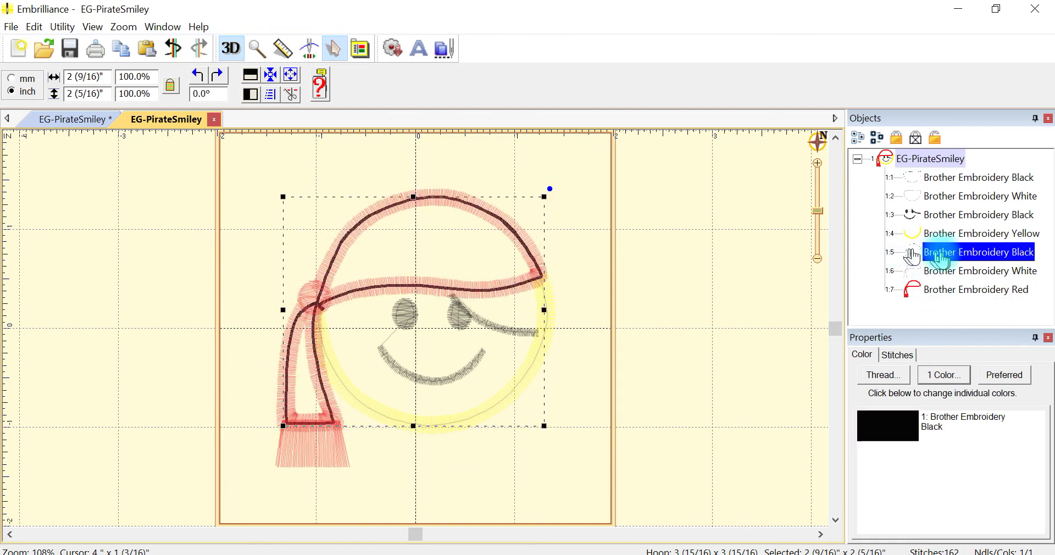
{"action": "left_click", "coordinate": [909, 256]}
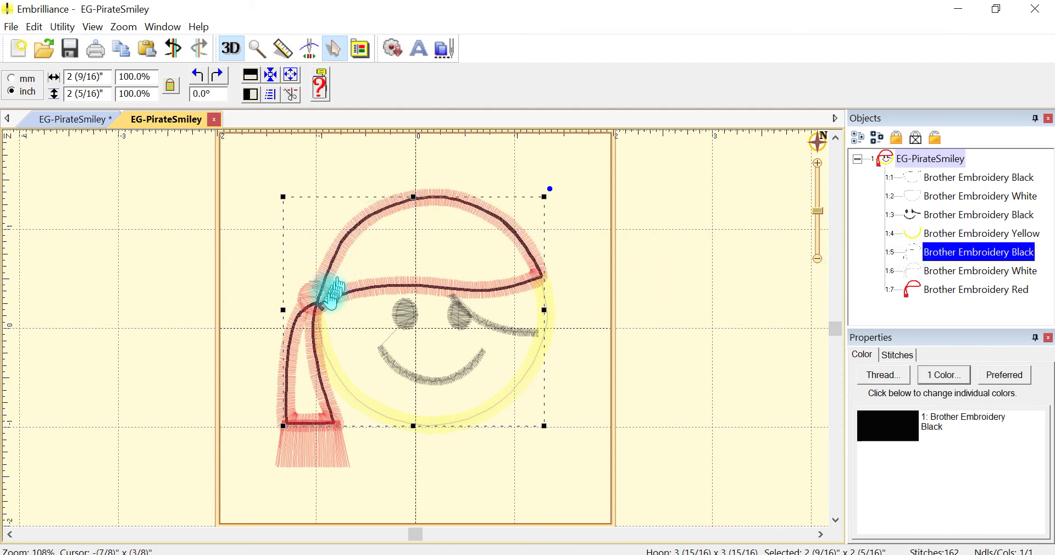
Set the hat outline's applique style to Applique Position with a 1.6 mm inflate
{"action": "left_click", "coordinate": [891, 437]}
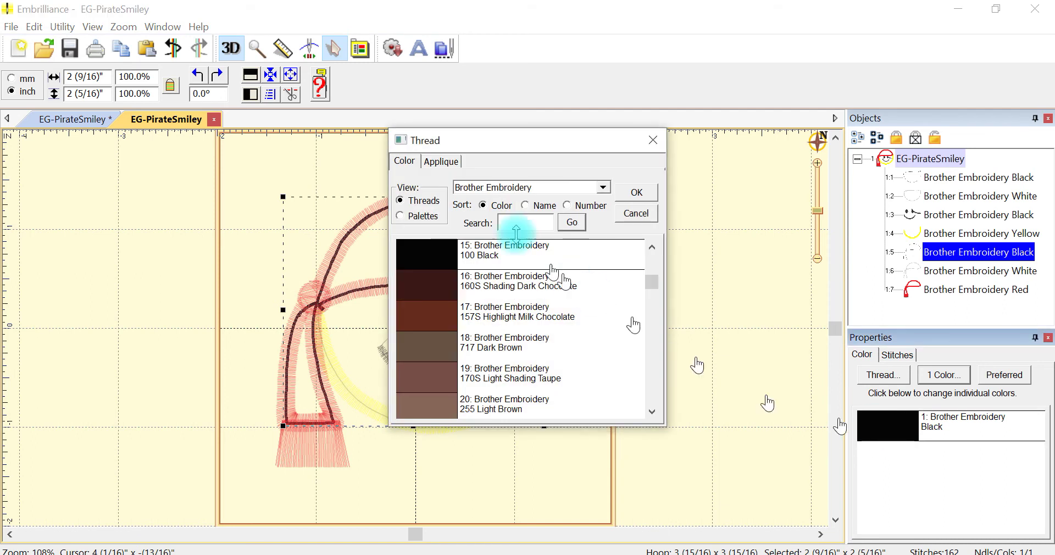
{"action": "left_click", "coordinate": [445, 161]}
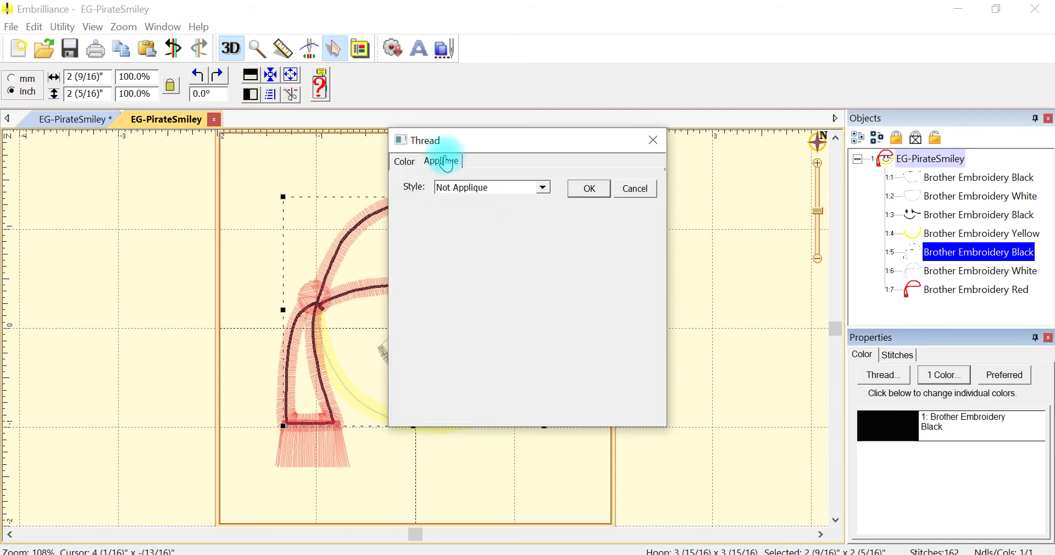
{"action": "left_click", "coordinate": [543, 187]}
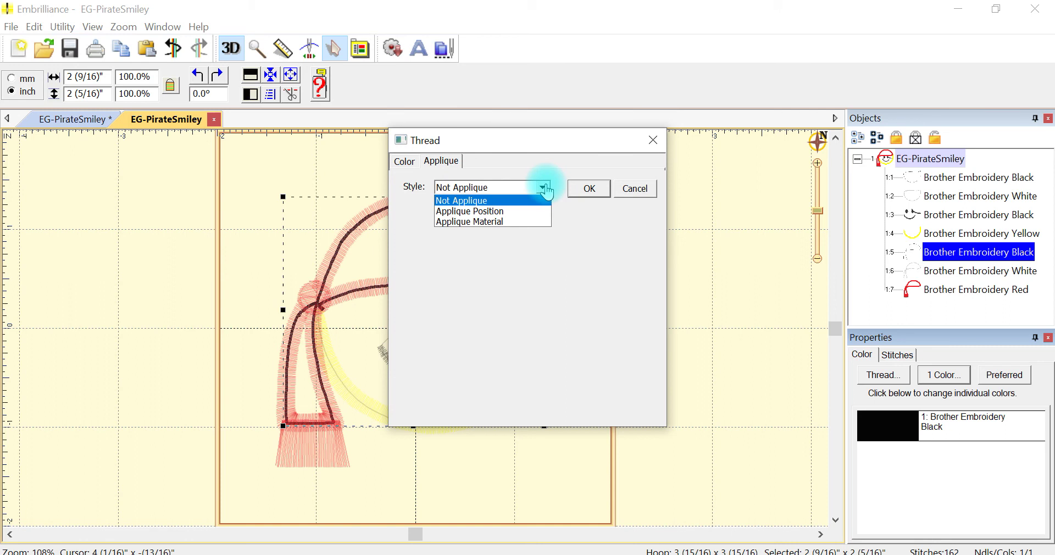
{"action": "left_click", "coordinate": [519, 212]}
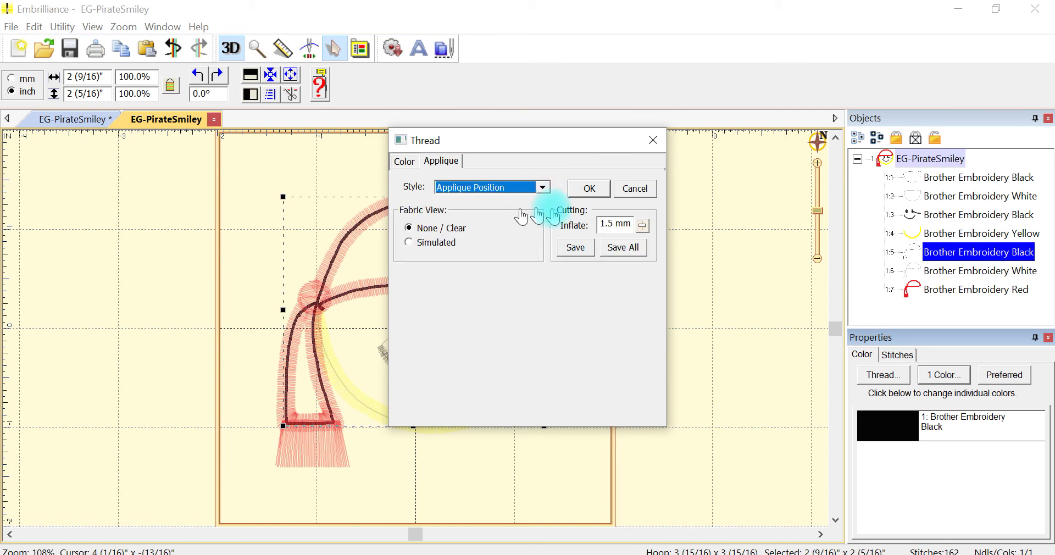
{"action": "left_click", "coordinate": [641, 226]}
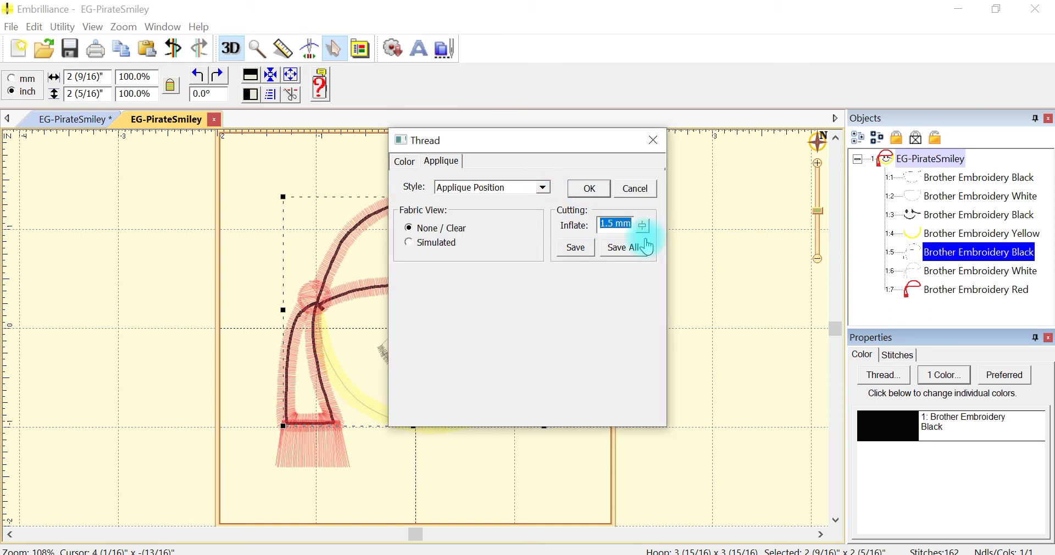
{"action": "mouse_move", "coordinate": [643, 226]}
{"action": "left_mouse_down"}
{"action": "mouse_move", "coordinate": [646, 242]}
{"action": "mouse_move", "coordinate": [646, 231]}
{"action": "left_mouse_up"}
Save the hat cut shape as the SVG file hat.svg and close the Thread dialog
{"action": "left_click", "coordinate": [573, 252]}
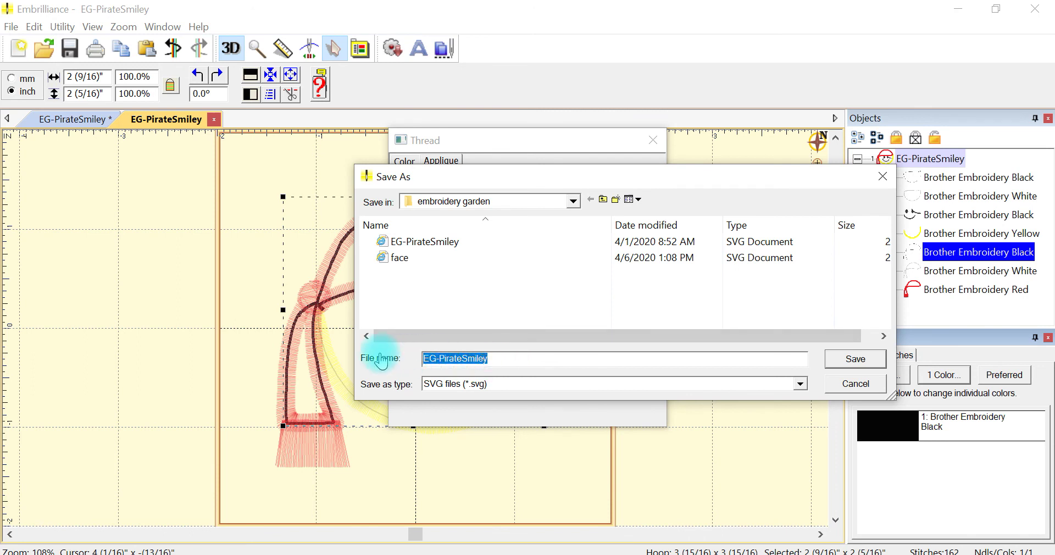
{"action": "type", "text": "hat"}
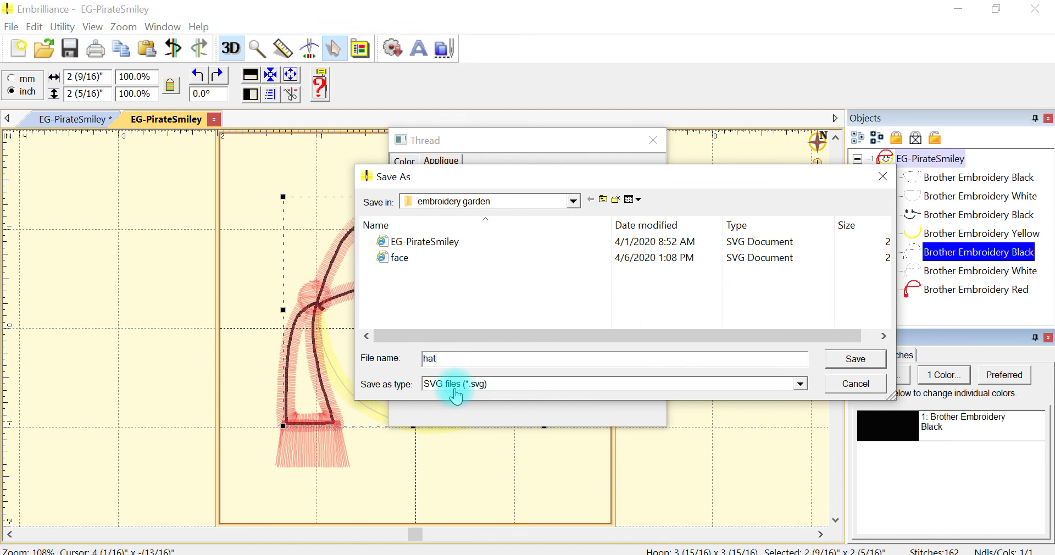
{"action": "left_click", "coordinate": [855, 360]}
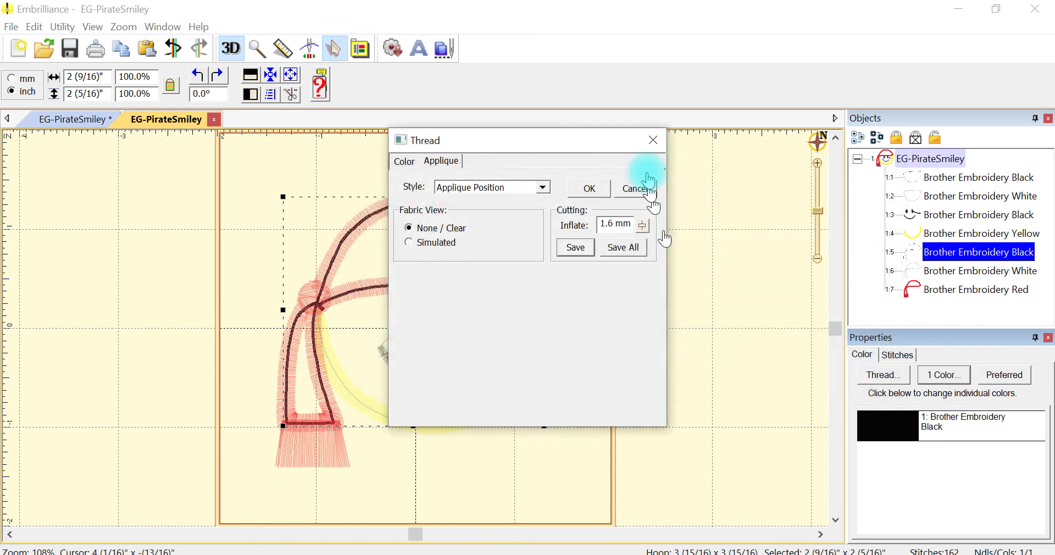
{"action": "left_click", "coordinate": [658, 145]}
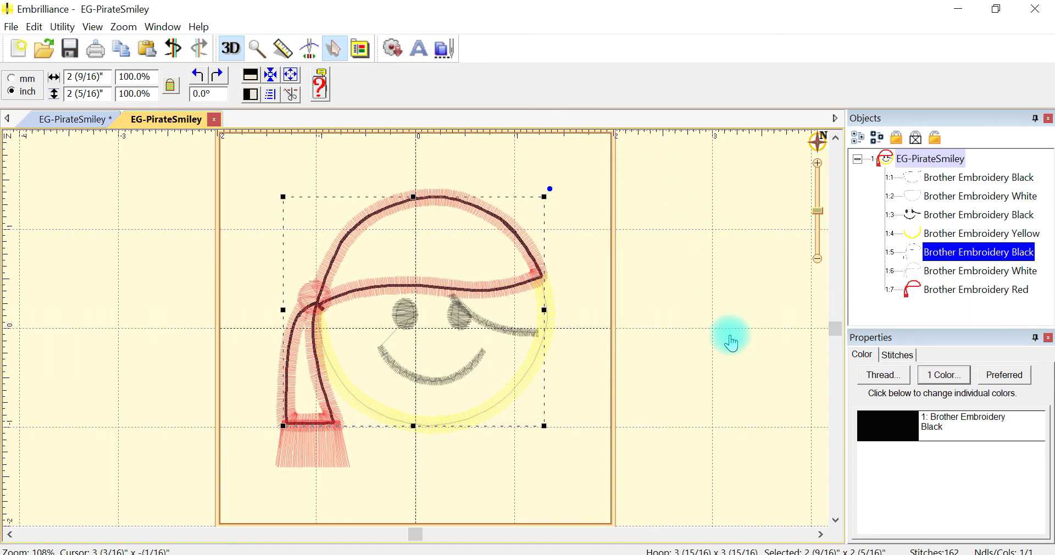